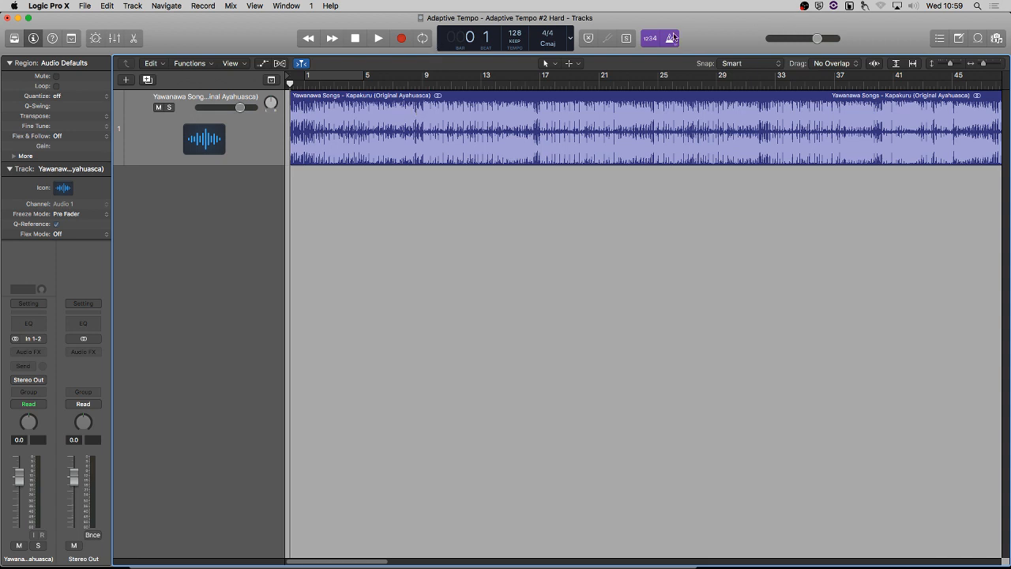
Turn off the metronome click and audition the first bars of the song.
key("k")
key("space")
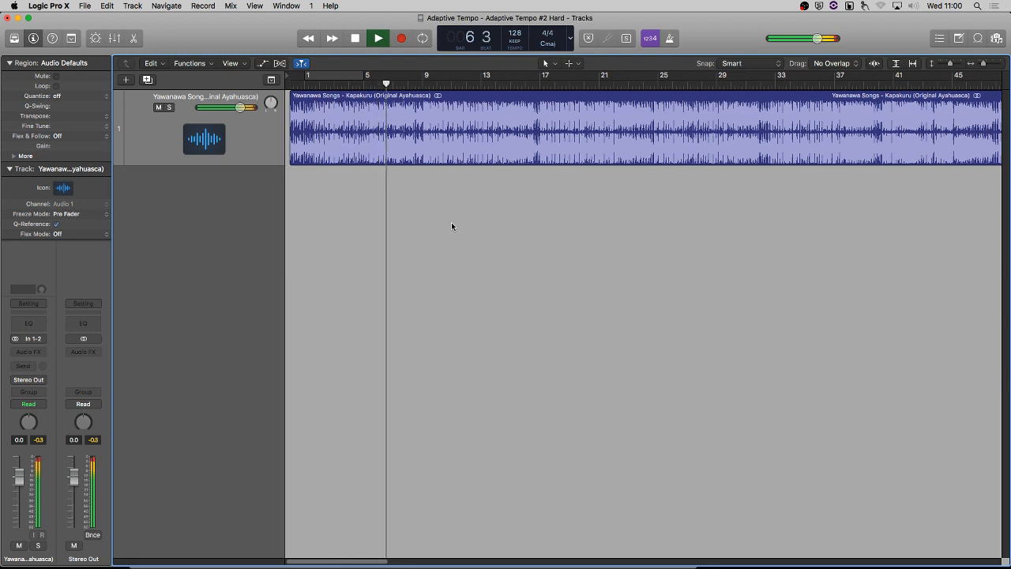
key("space")
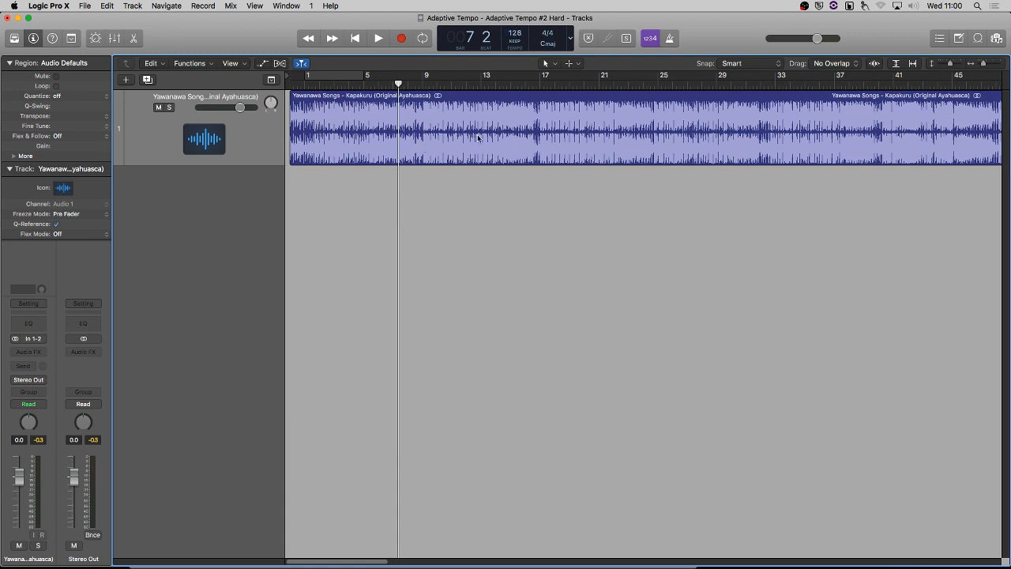
Open the song's audio region in the File Tempo editor and play it against the detected beat markers.
double_click(356, 121)
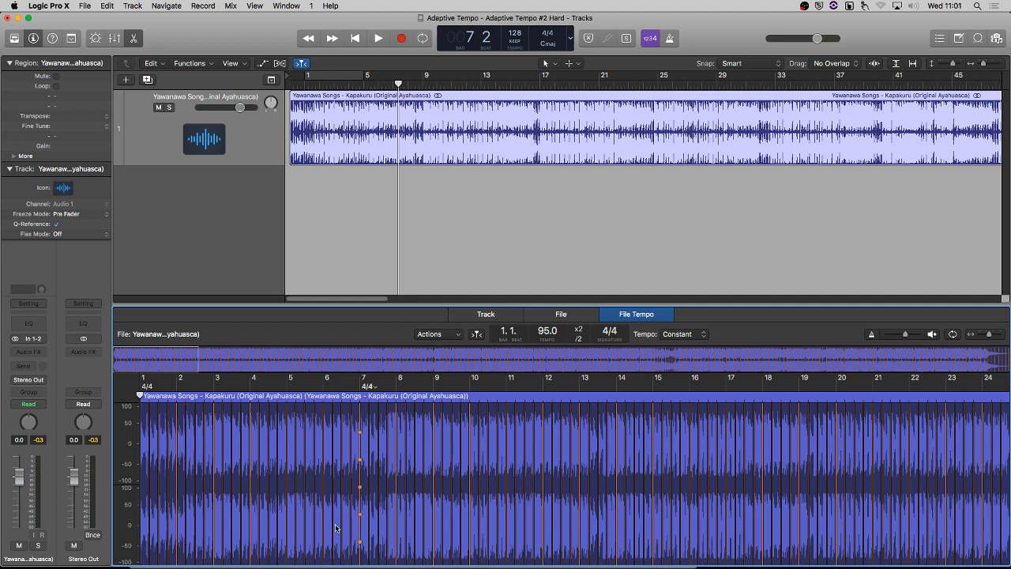
key("space")
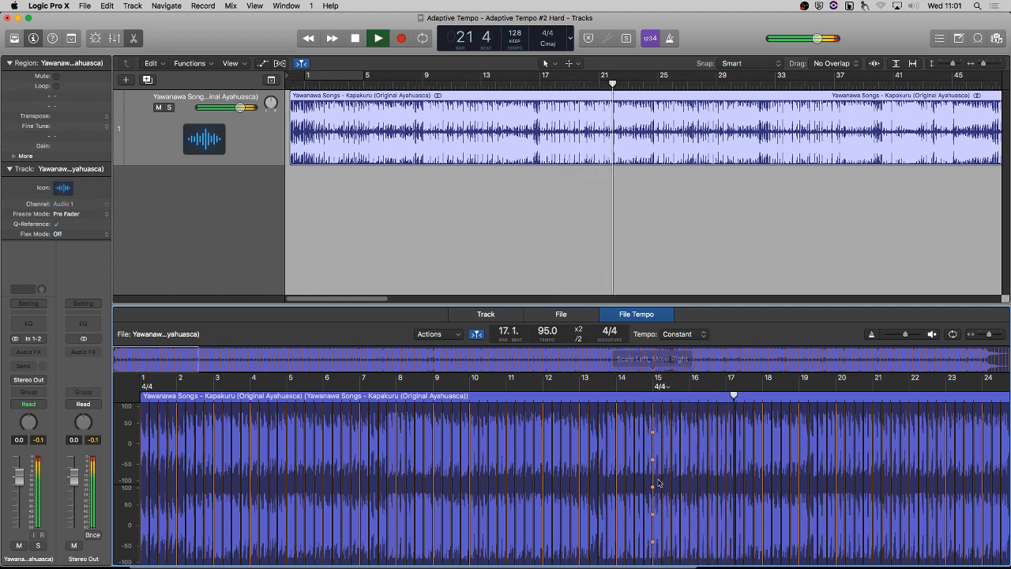
key("space")
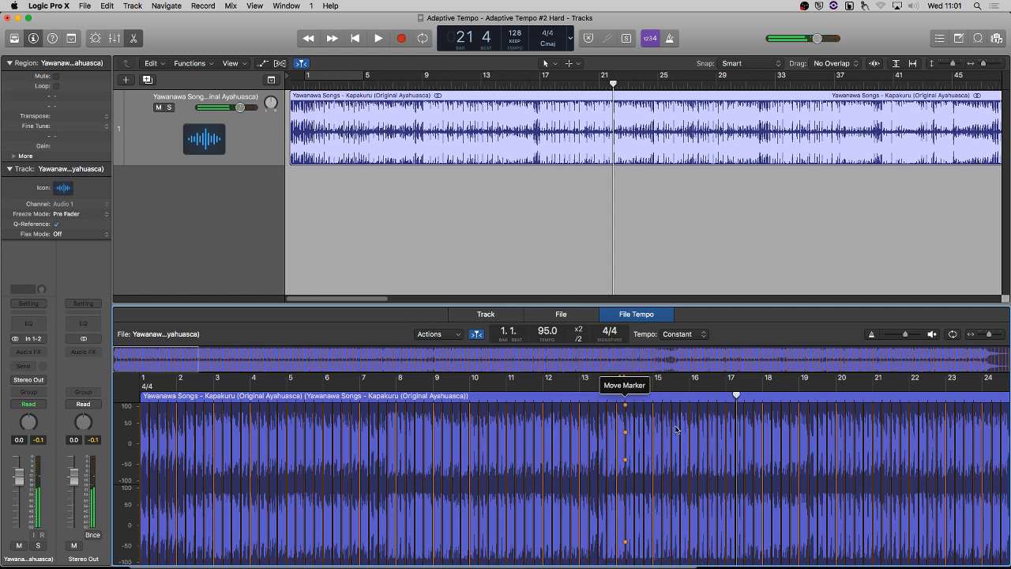
mouse_move(597, 433)
left_mouse_down()
mouse_move(634, 429)
mouse_move(580, 430)
left_mouse_up()
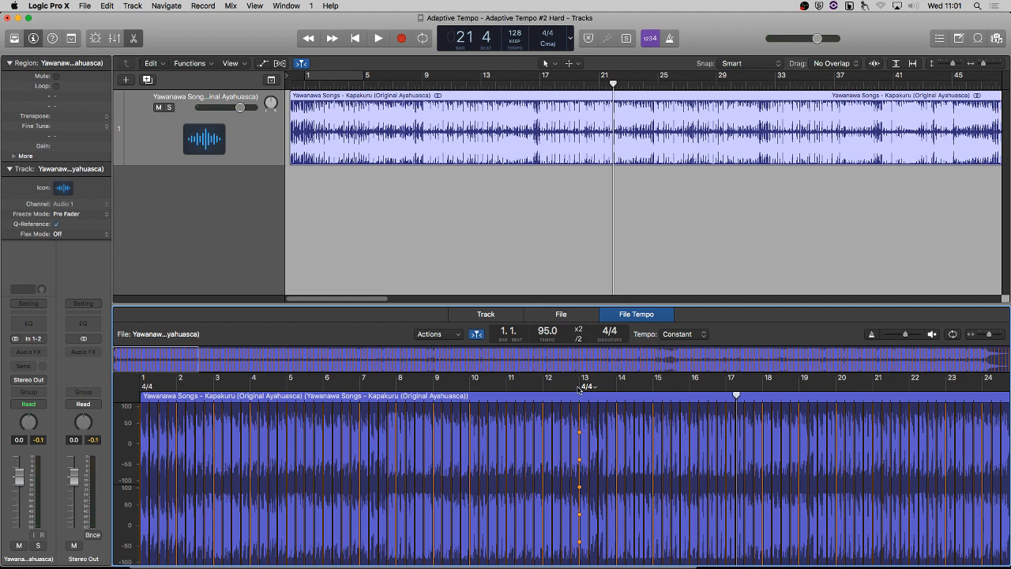
left_click_drag(580, 389, 563, 389)
Adapt the project tempo to the region tempo with the downbeat aligned, and return the playhead to the start.
left_click(428, 336)
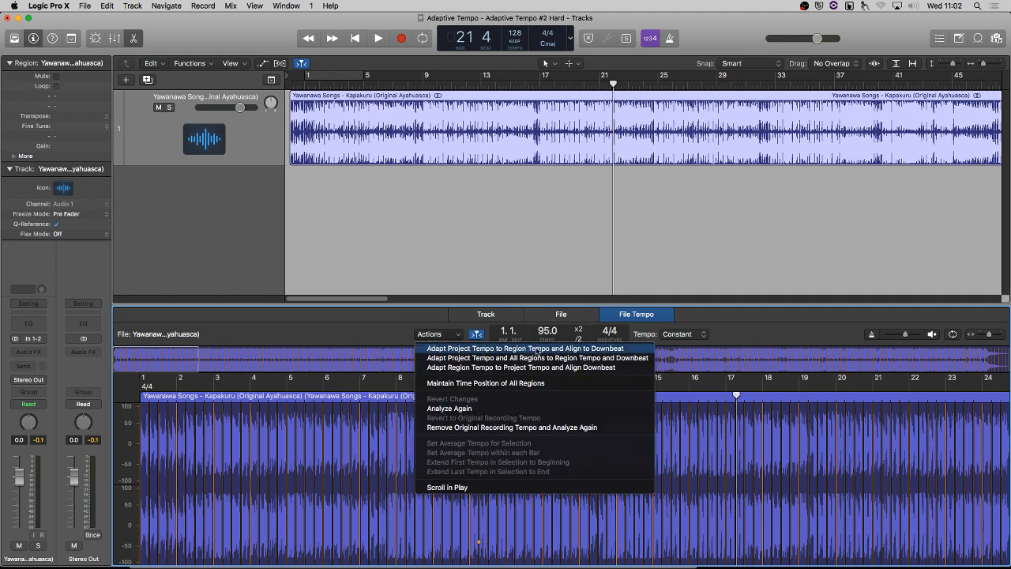
left_click(610, 348)
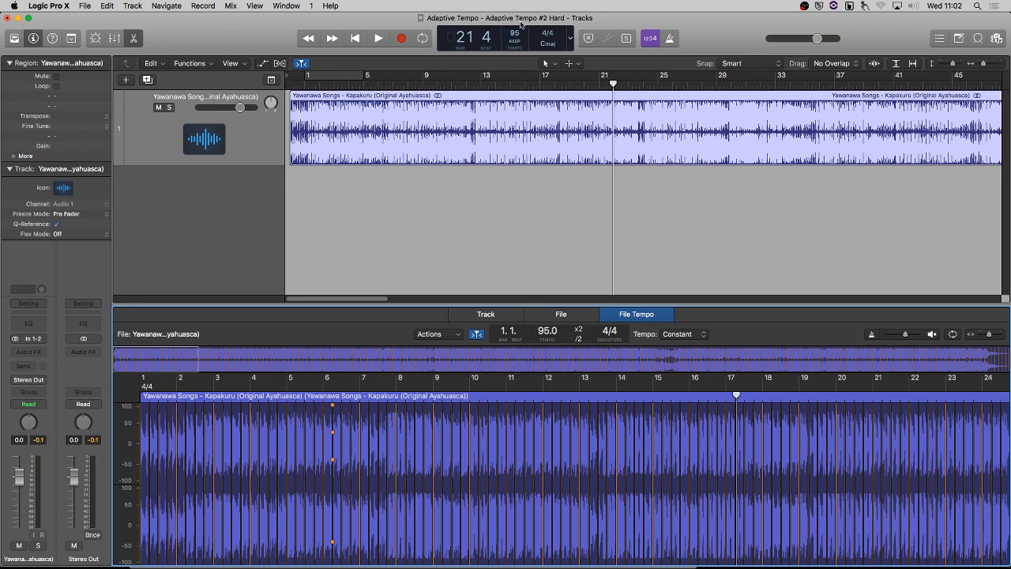
key("Return")
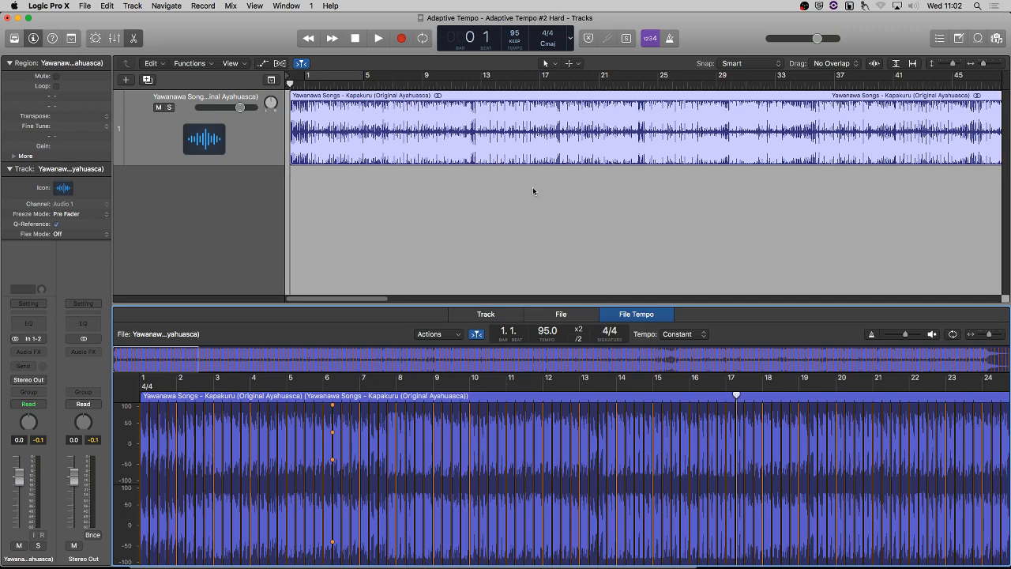
Play the song from the start with the metronome click on, lowering the song track's volume to -8.6 dB.
scroll(442, 224, "up", 5)
scroll(441, 224, "up", 2)
key("space")
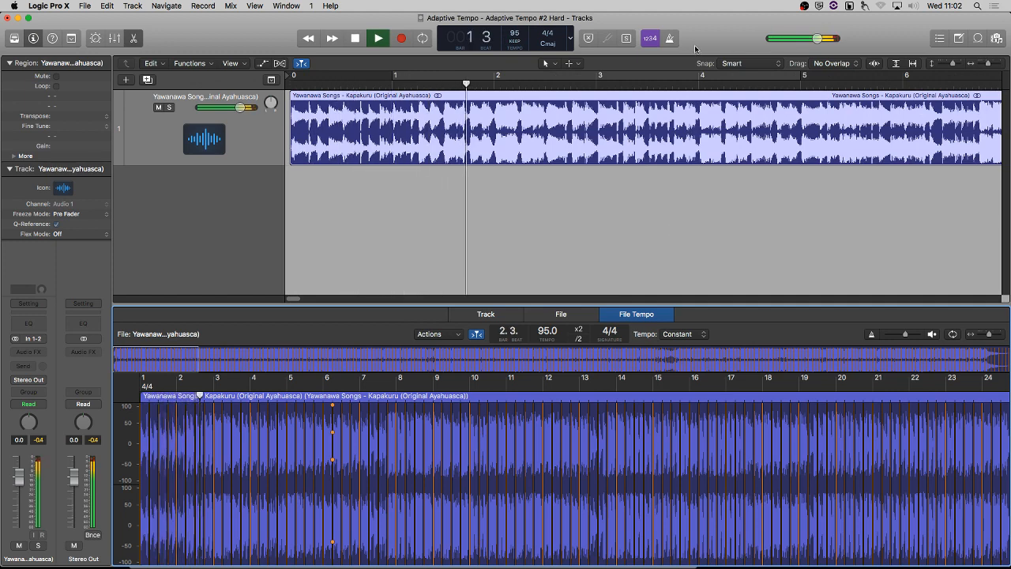
key("space")
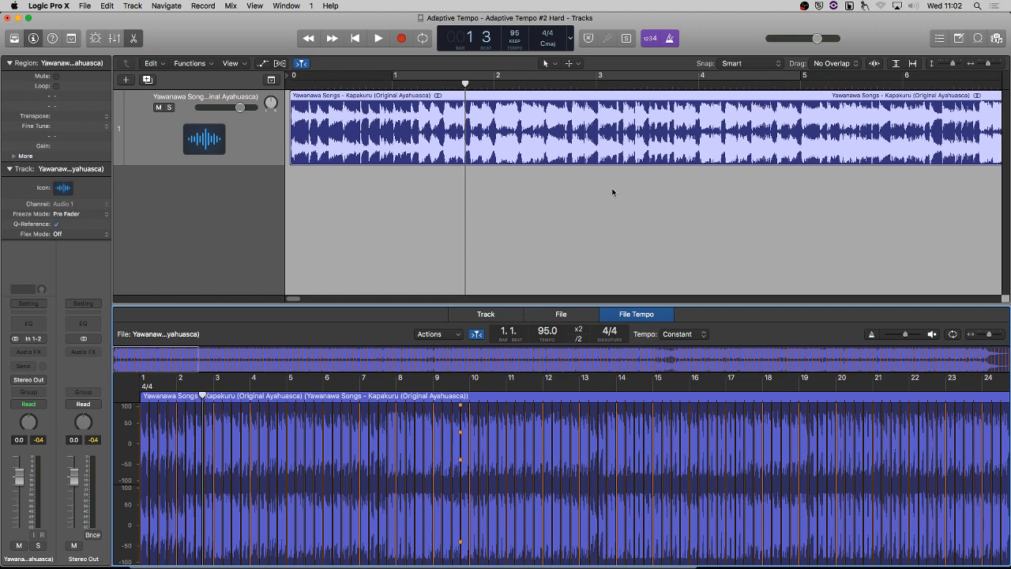
key("space")
mouse_move(240, 107)
left_mouse_down()
mouse_move(214, 108)
mouse_move(223, 113)
left_mouse_up()
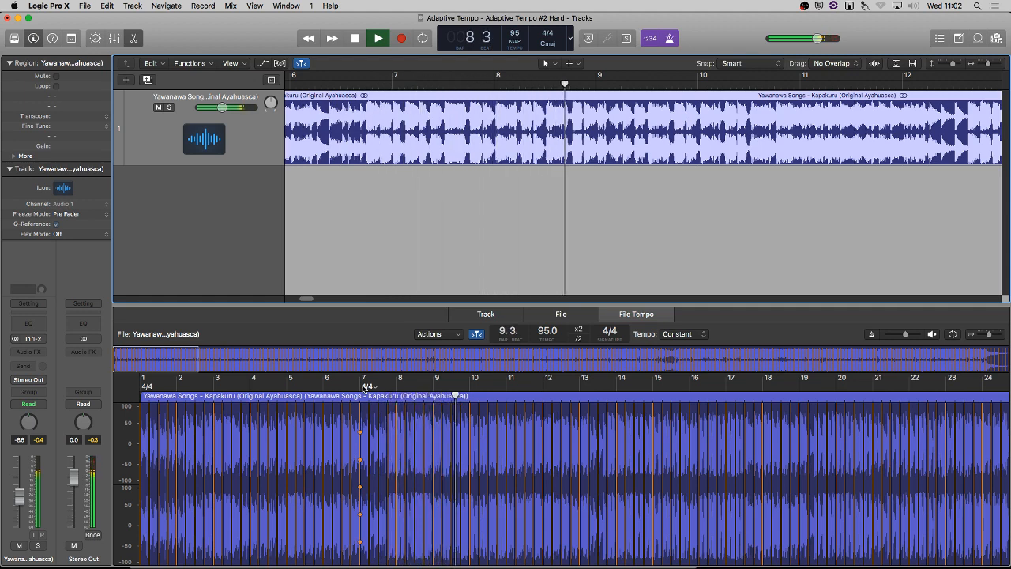
key("space")
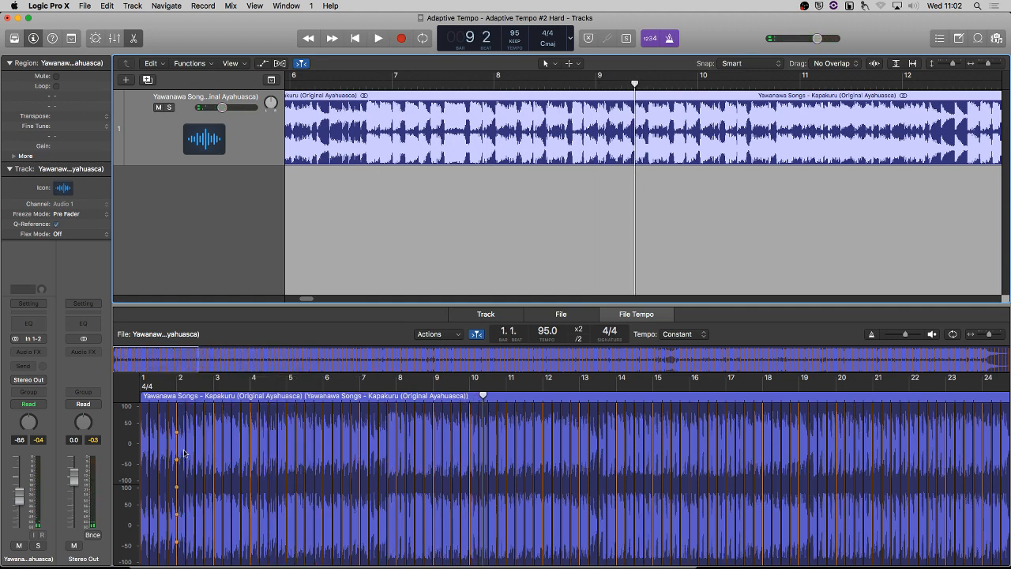
Move the beat markers of bar 5, from its last beat back to its downbeat, onto the waveform's transients.
scroll(187, 454, "up", 10)
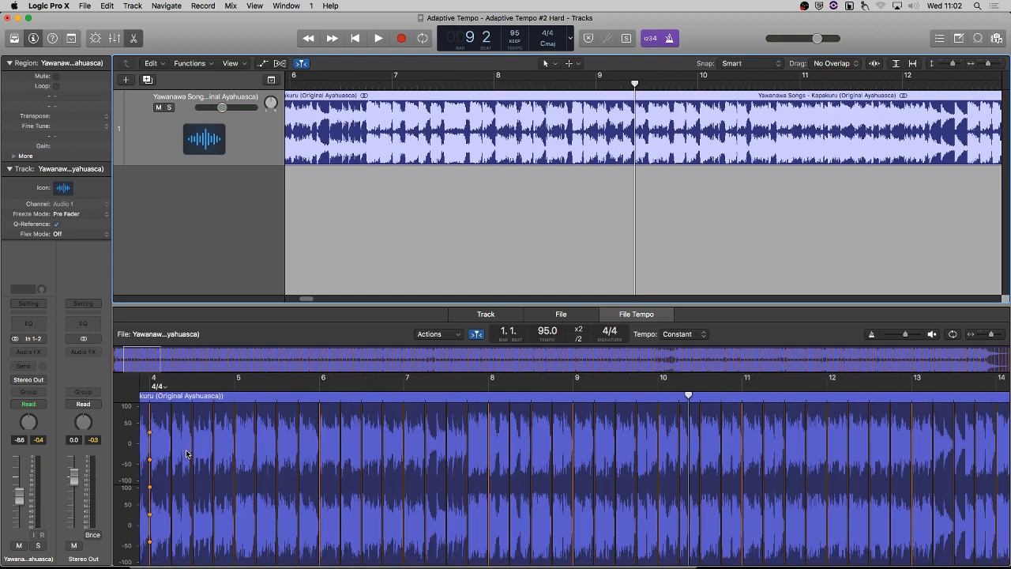
scroll(186, 453, "up", 8)
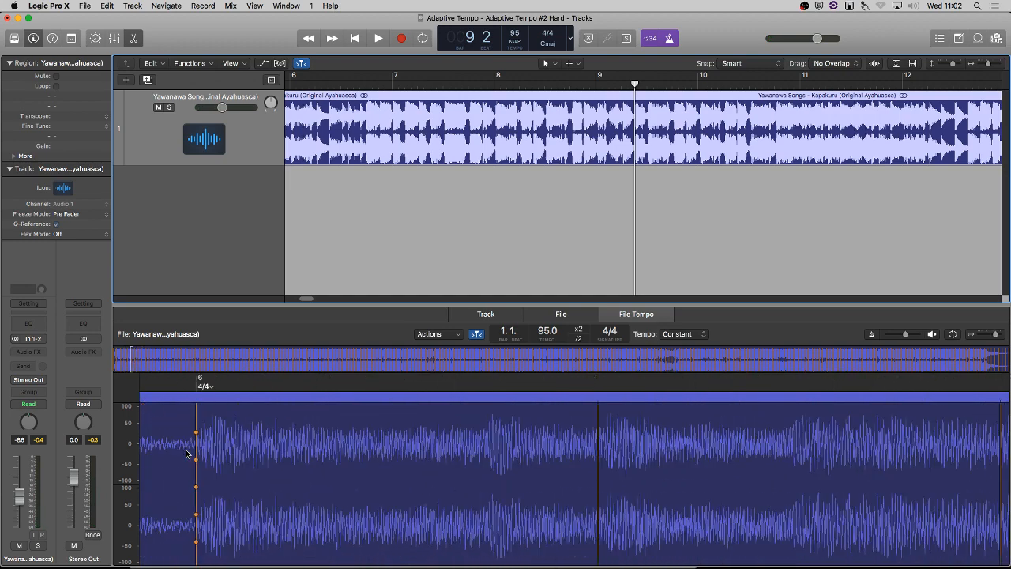
scroll(187, 453, "up", 3)
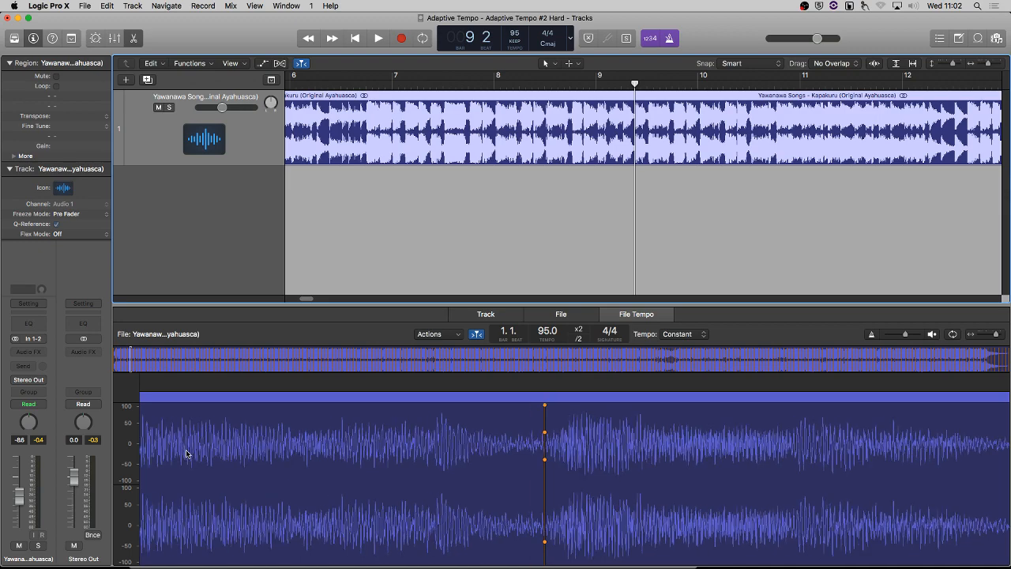
scroll(186, 453, "up", 4)
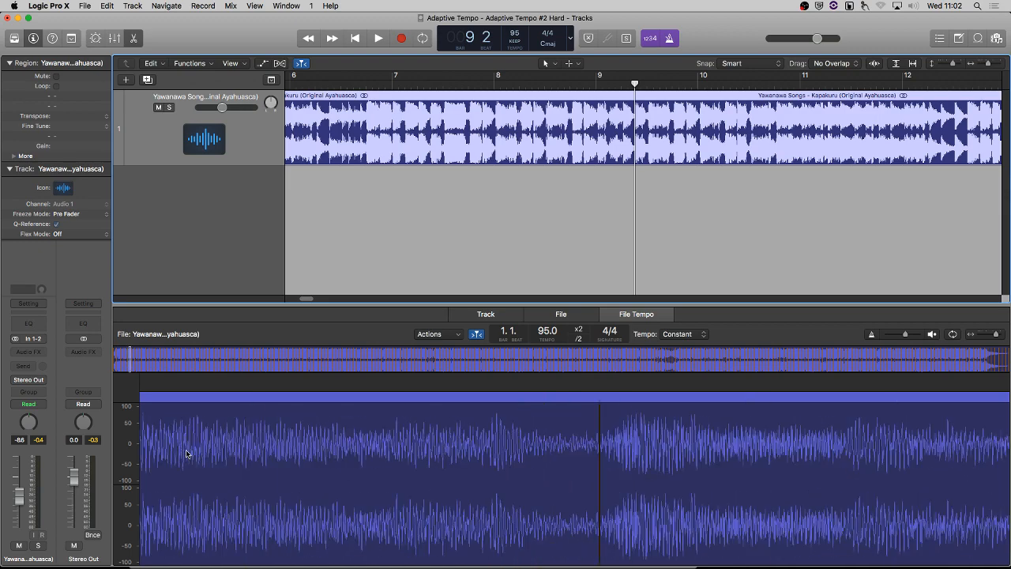
mouse_move(860, 459)
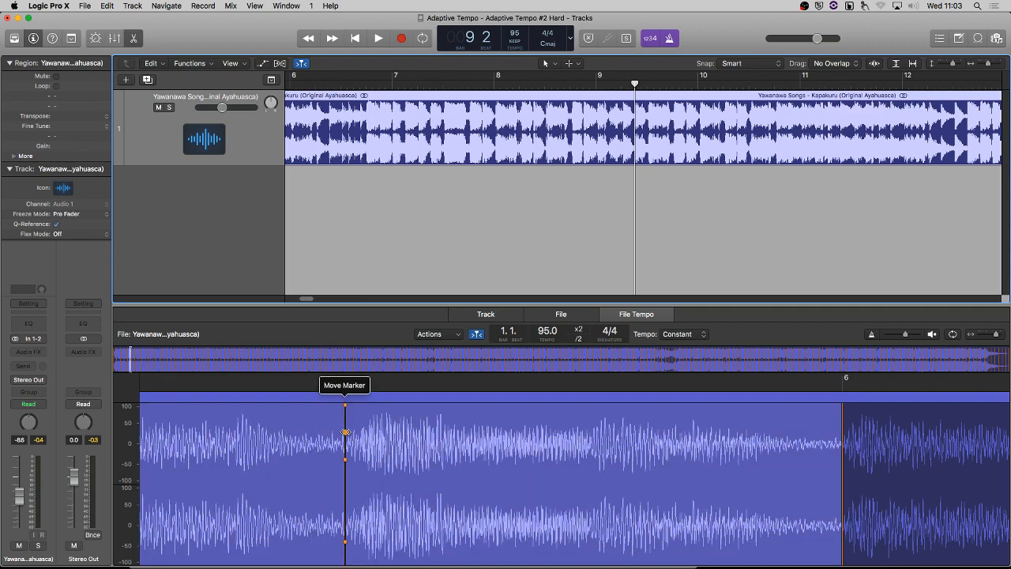
left_click_drag(345, 432, 363, 434)
scroll(387, 459, "left", 4)
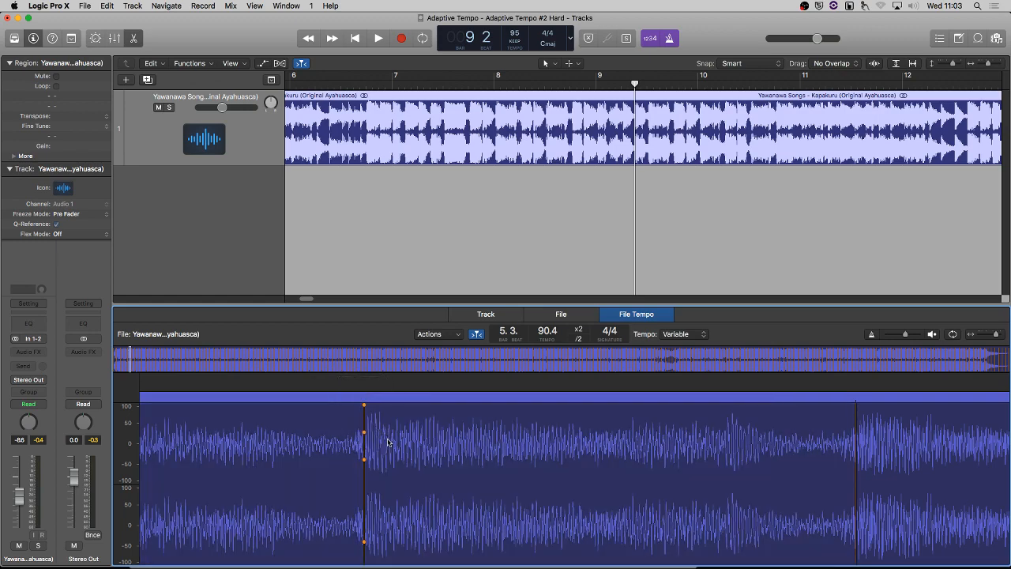
scroll(387, 442, "right", 5)
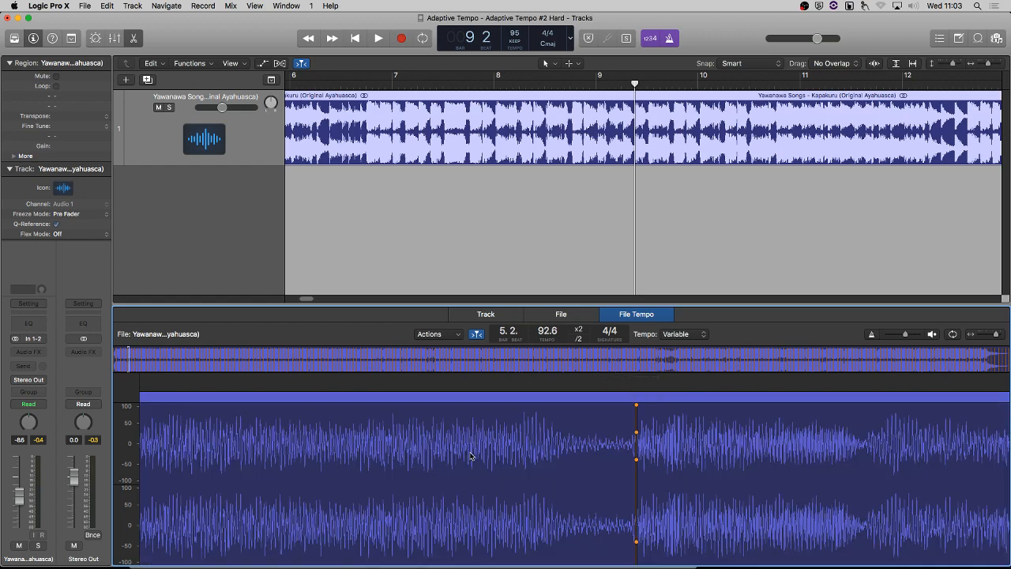
scroll(472, 456, "left", 5)
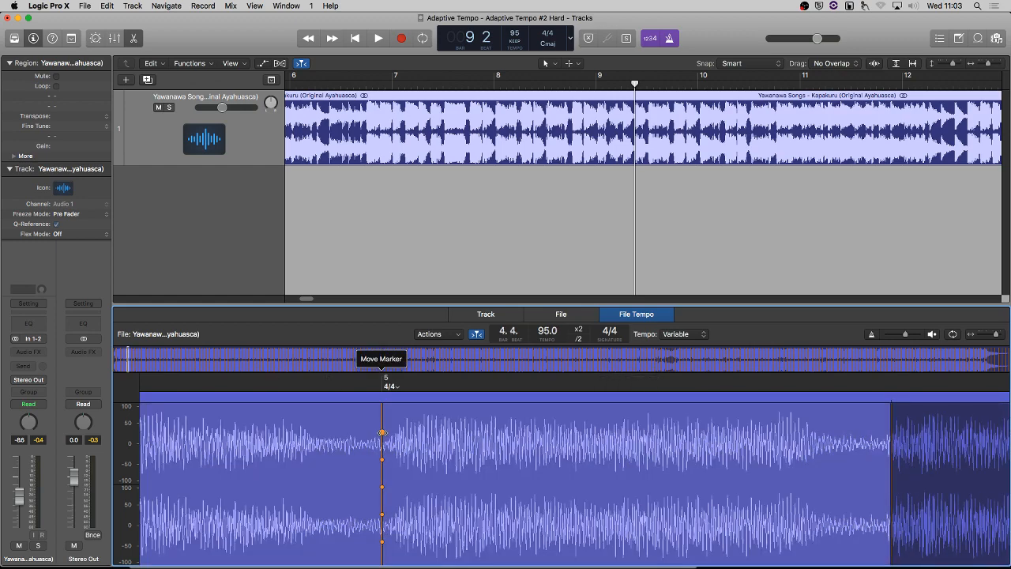
left_click_drag(383, 433, 398, 451)
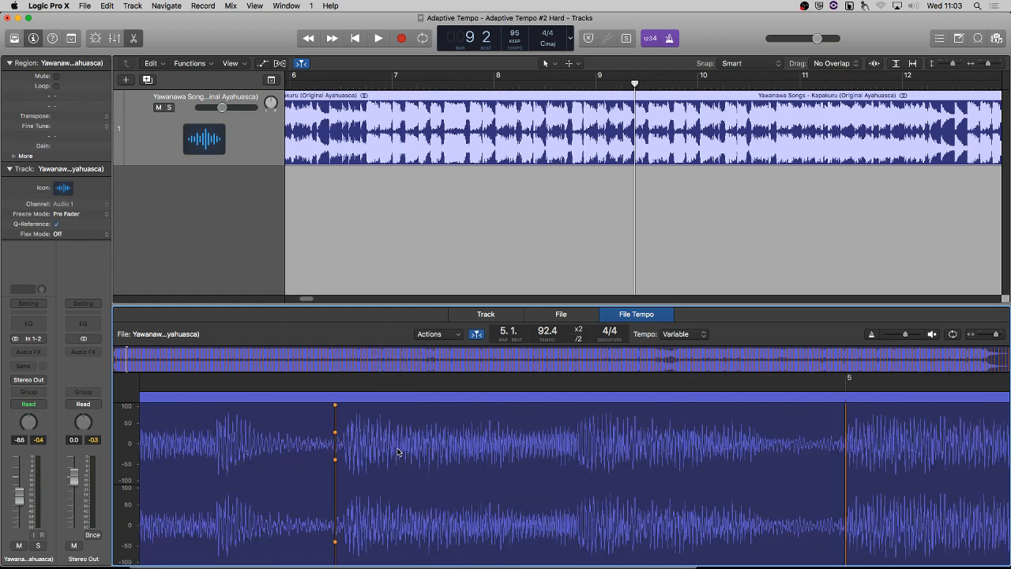
Shift the four beat markers of bar 4 slightly later so each sits on its transient, working backwards to the downbeat.
left_click_drag(335, 433, 347, 433)
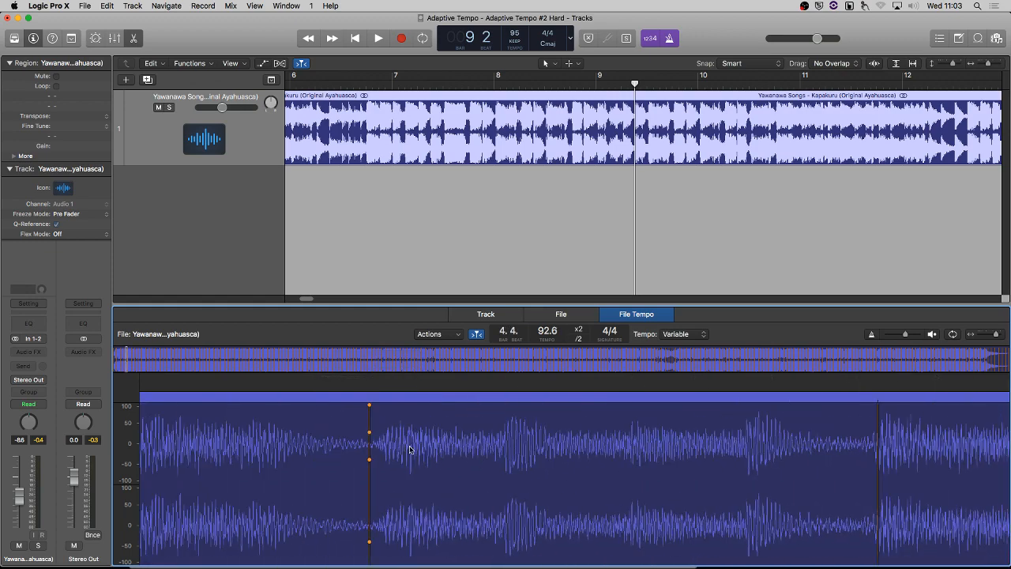
left_click_drag(368, 433, 382, 433)
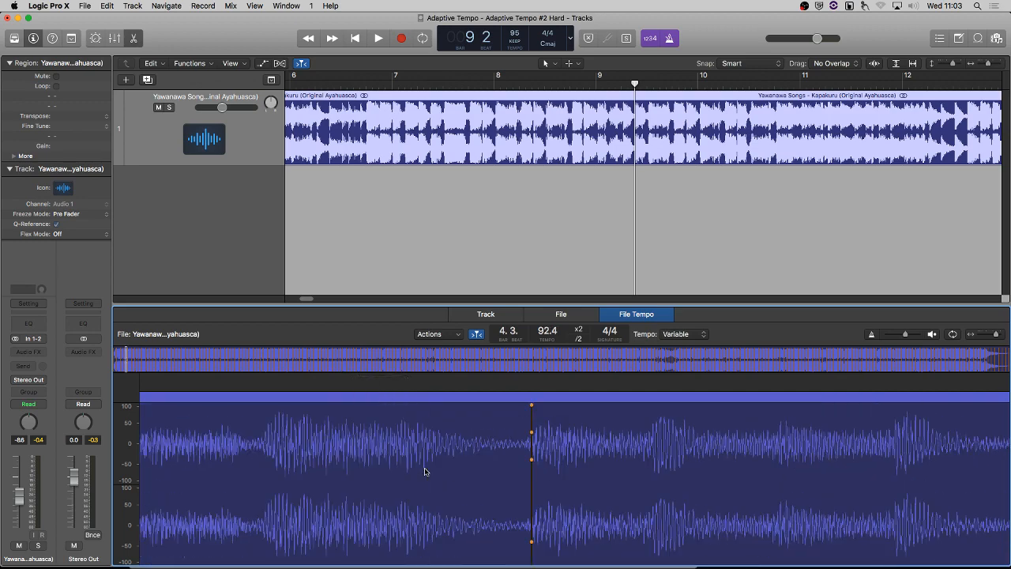
left_click_drag(255, 432, 271, 434)
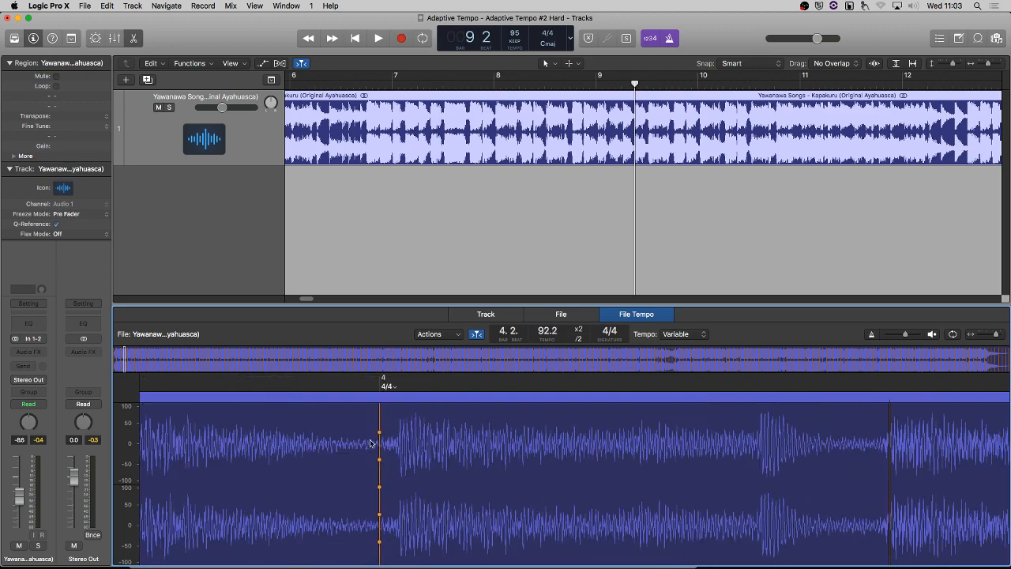
left_click_drag(384, 433, 402, 435)
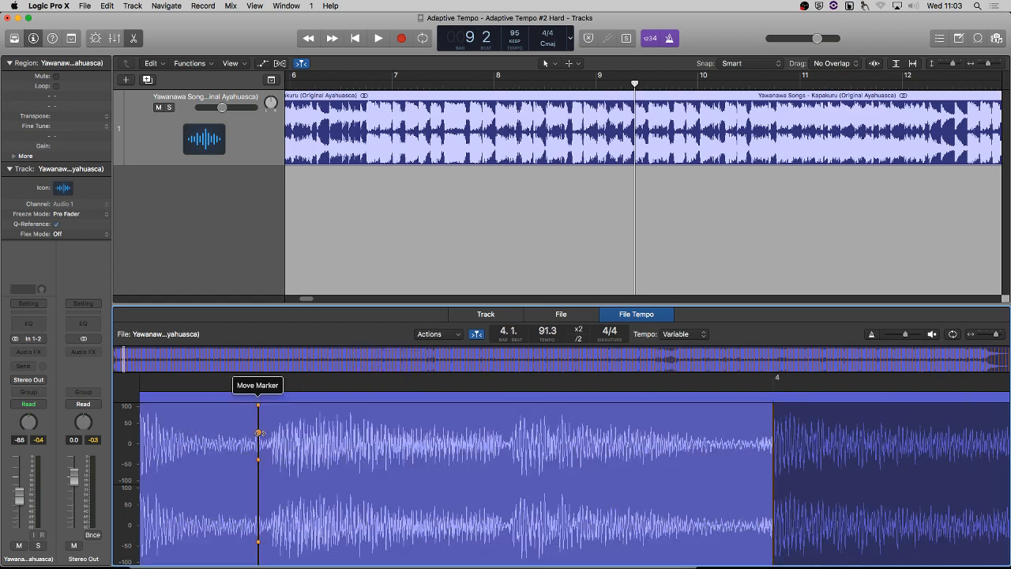
Align the beat markers of bar 3 with their transients, working from beat 4 back to the downbeat.
left_click_drag(260, 433, 274, 434)
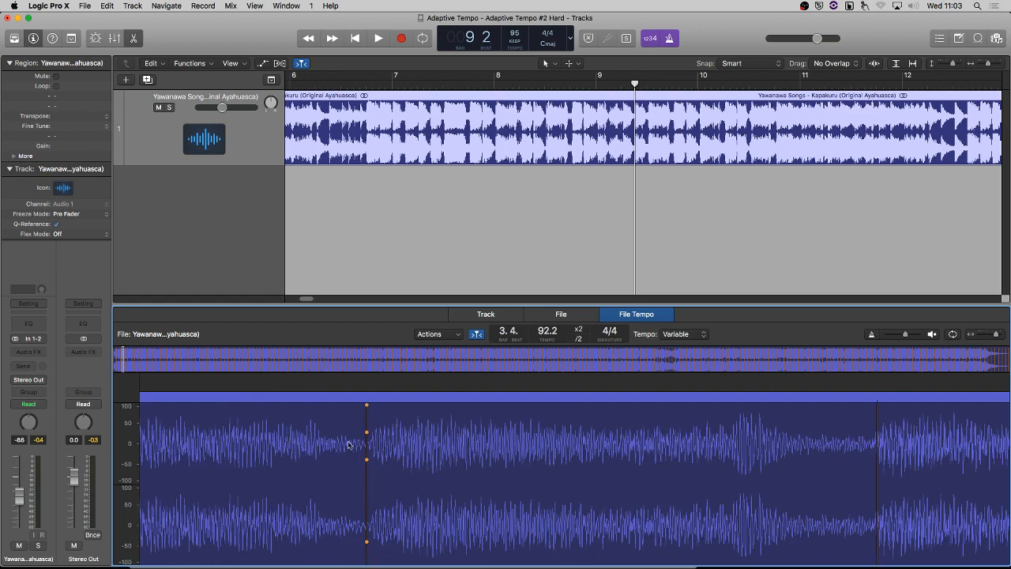
left_click_drag(366, 444, 414, 436)
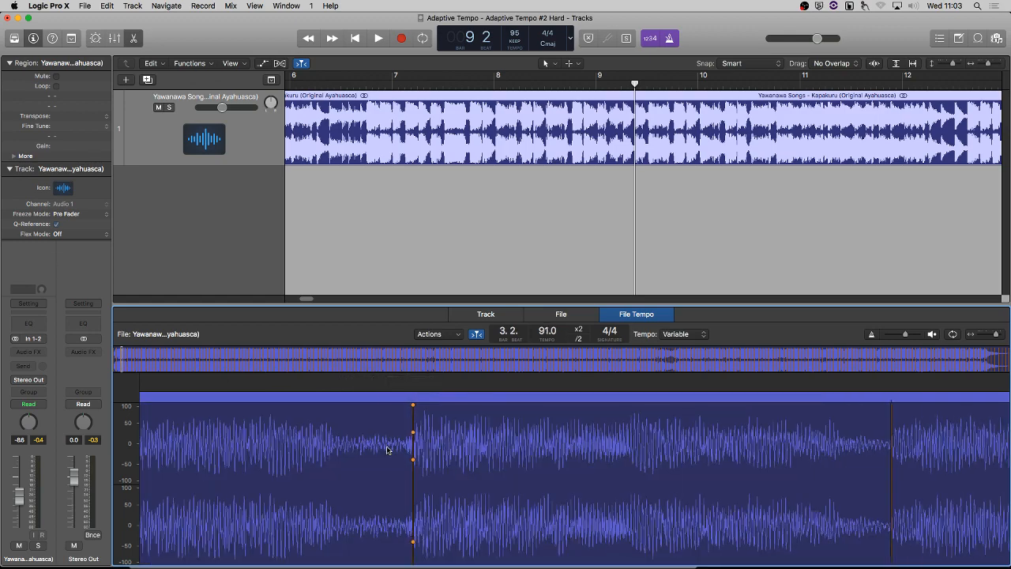
scroll(388, 449, "left", 5)
scroll(333, 448, "left", 2)
scroll(332, 448, "left", 4)
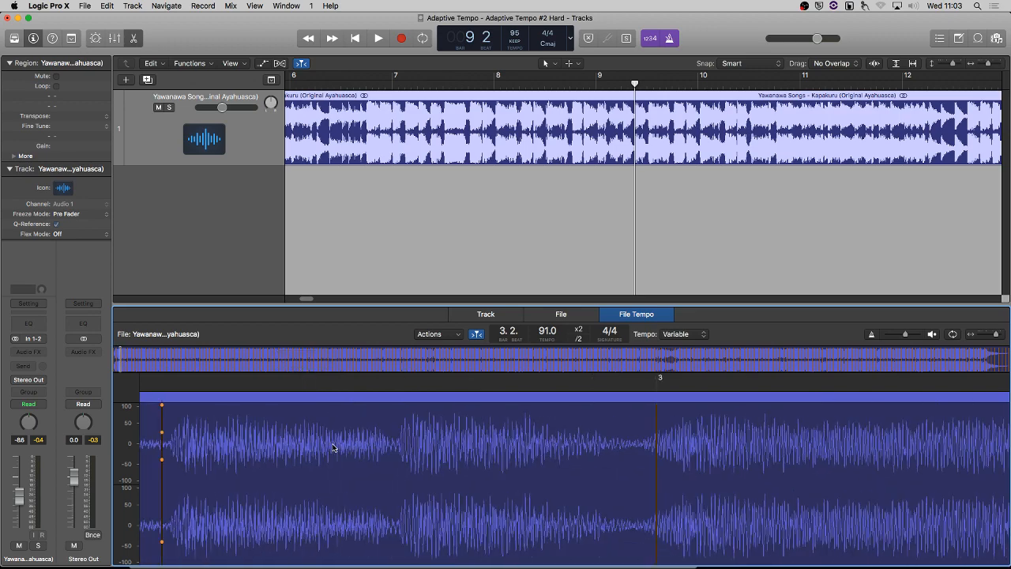
left_click_drag(671, 444, 685, 444)
Align the beat markers of bar 2 with their transients, working from beat 4 back to the downbeat.
scroll(561, 449, "right", 4)
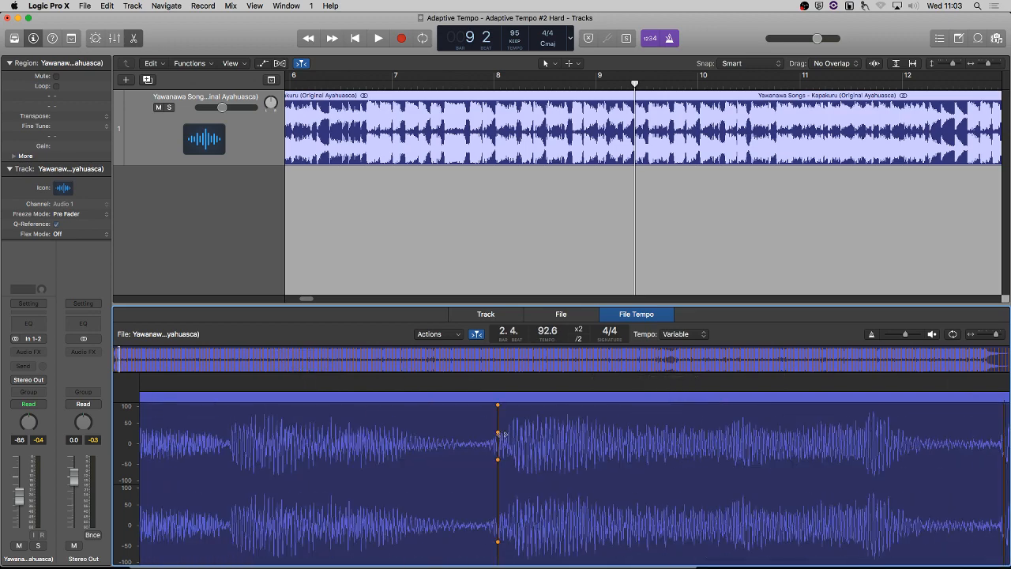
left_click_drag(503, 434, 509, 440)
scroll(463, 455, "left", 2)
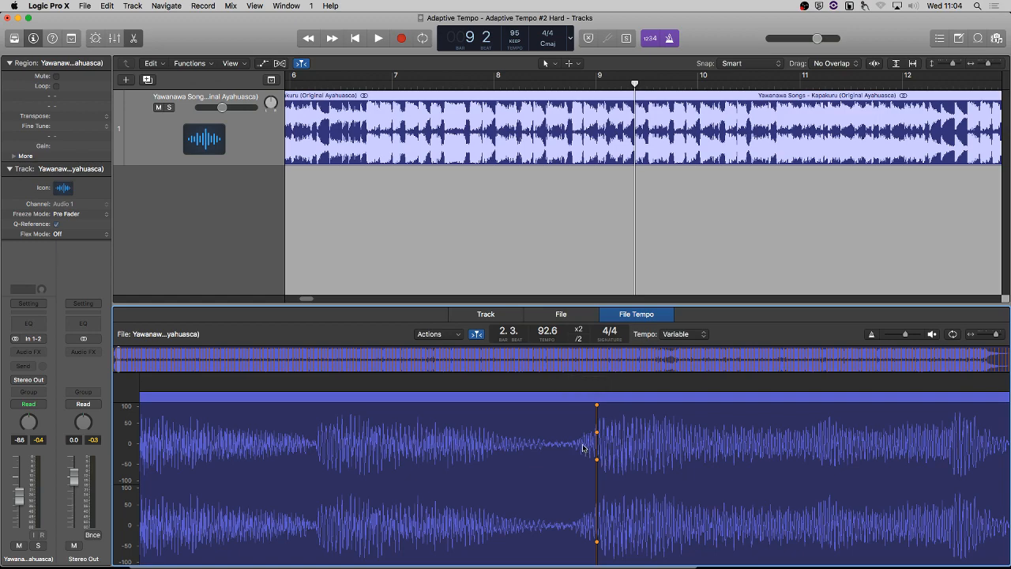
scroll(586, 463, "left", 8)
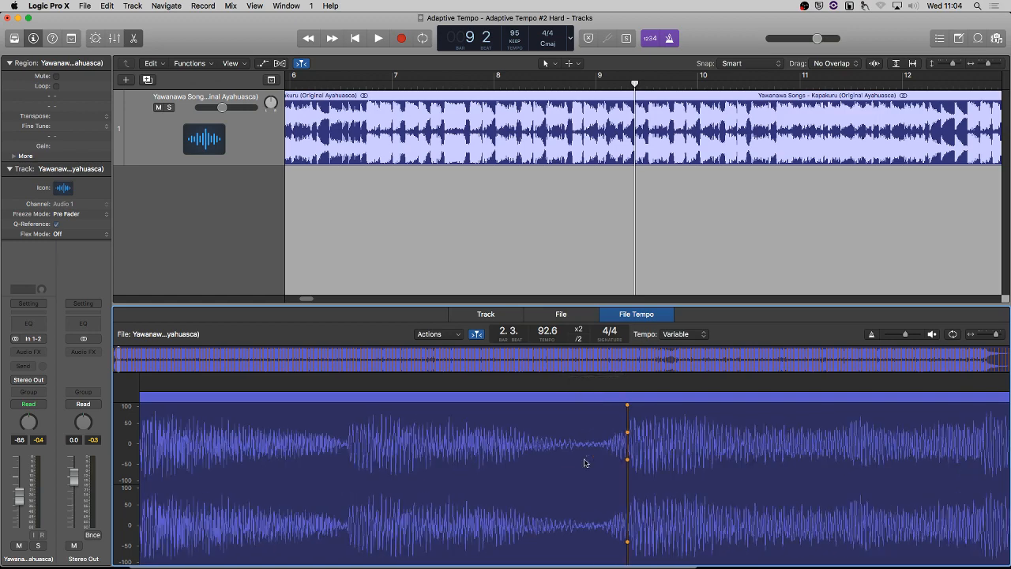
left_click_drag(583, 451, 590, 451)
scroll(493, 463, "left", 10)
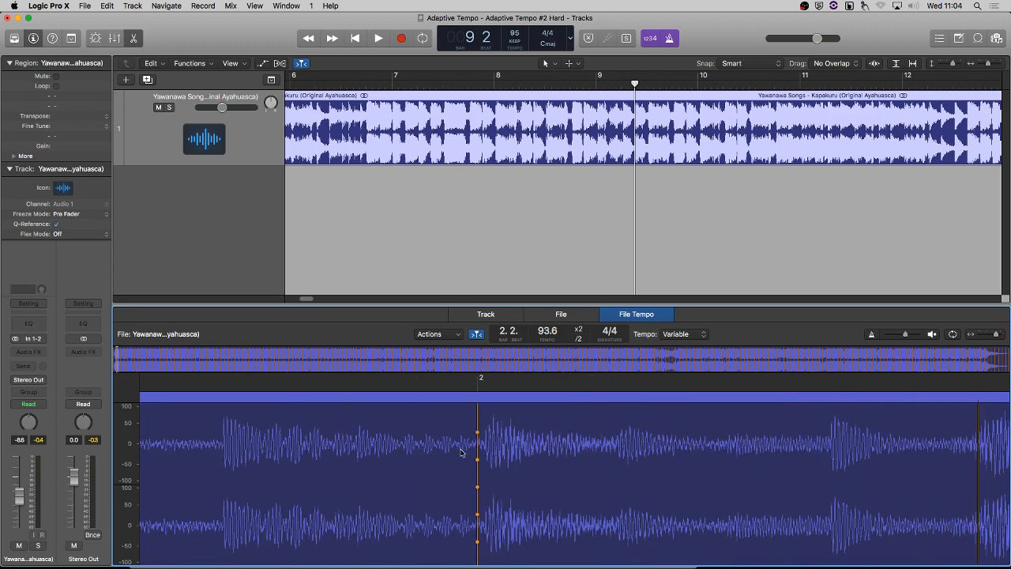
left_click_drag(478, 433, 484, 443)
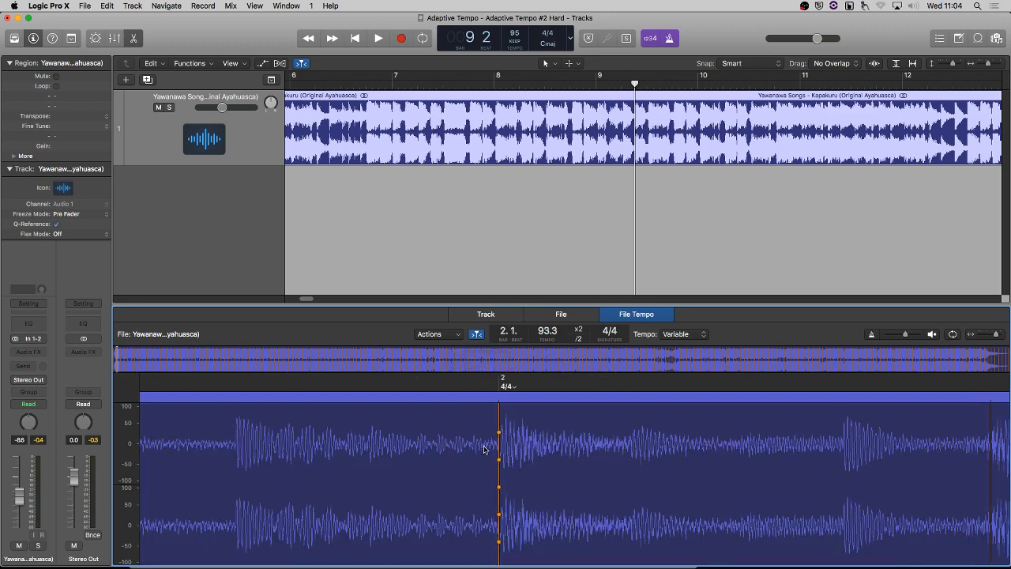
Align the beat markers of bar 1 with their transients, working from the last beats back to the downbeat.
scroll(476, 445, "left", 10)
left_click_drag(397, 434, 495, 435)
scroll(421, 439, "left", 10)
scroll(433, 447, "left", 5)
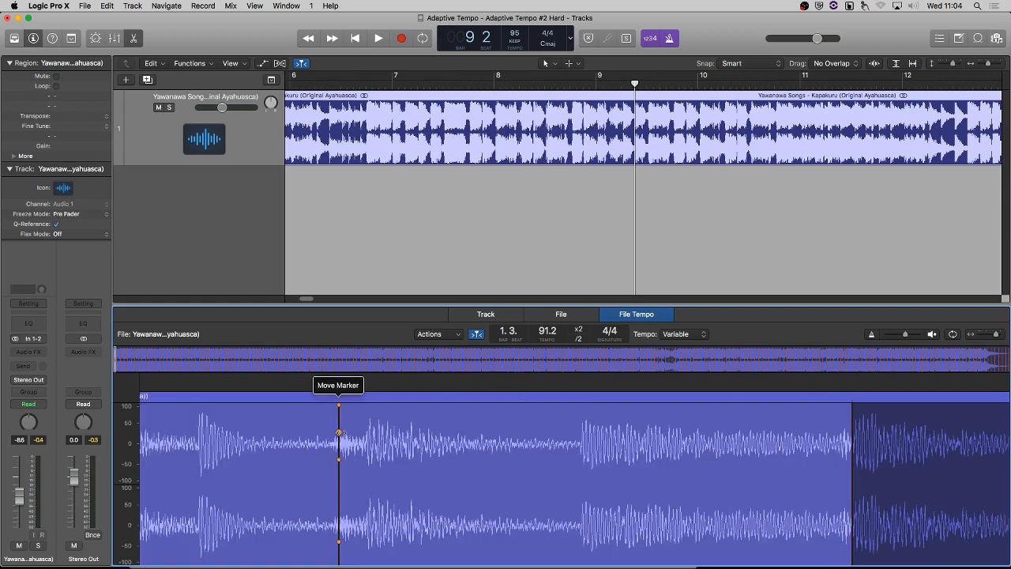
left_click_drag(338, 434, 367, 447)
scroll(367, 448, "left", 5)
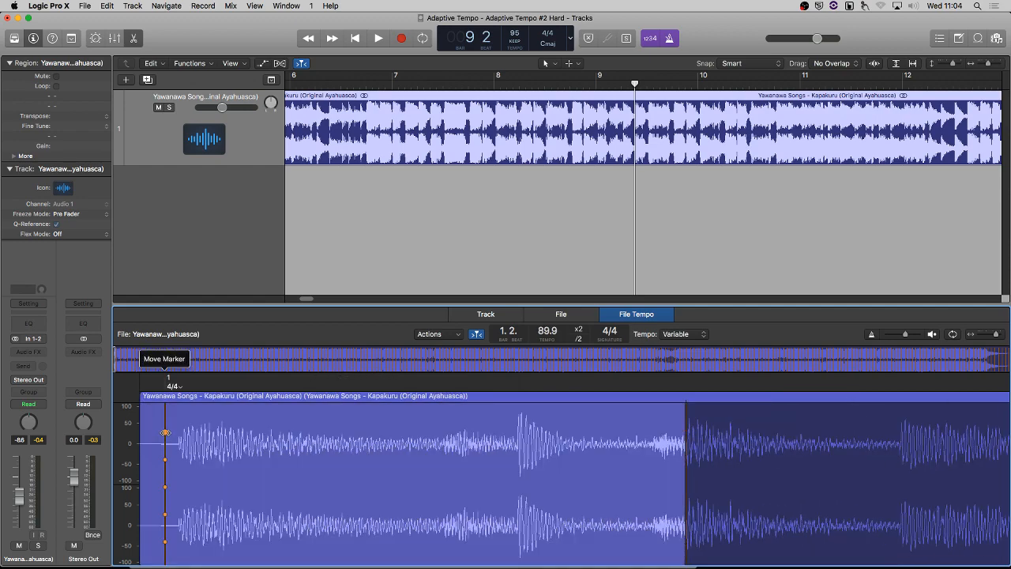
left_click_drag(165, 433, 178, 433)
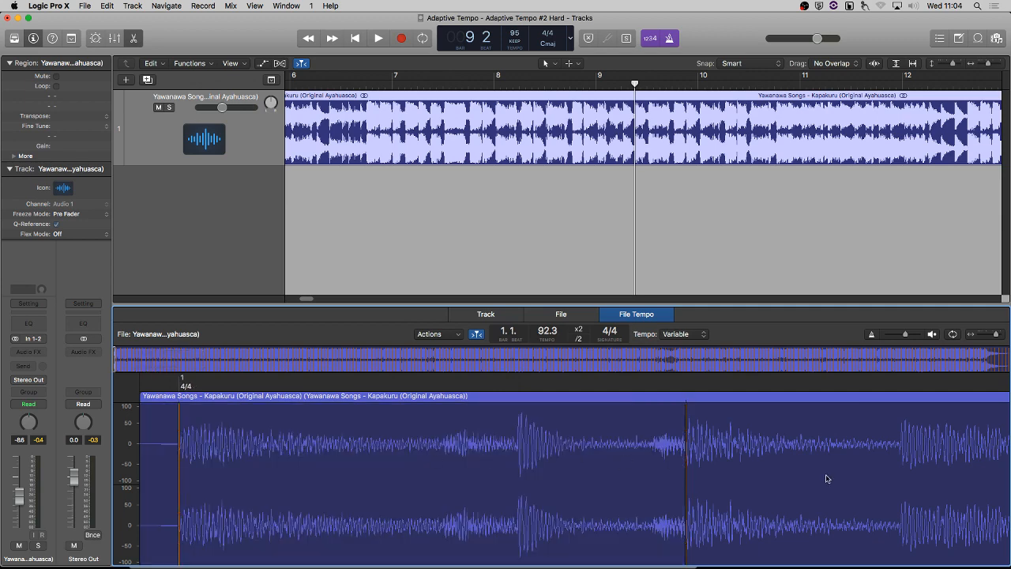
Adapt the project tempo to the region tempo aligned to the downbeat, and play the song from the start to check it.
left_click(429, 334)
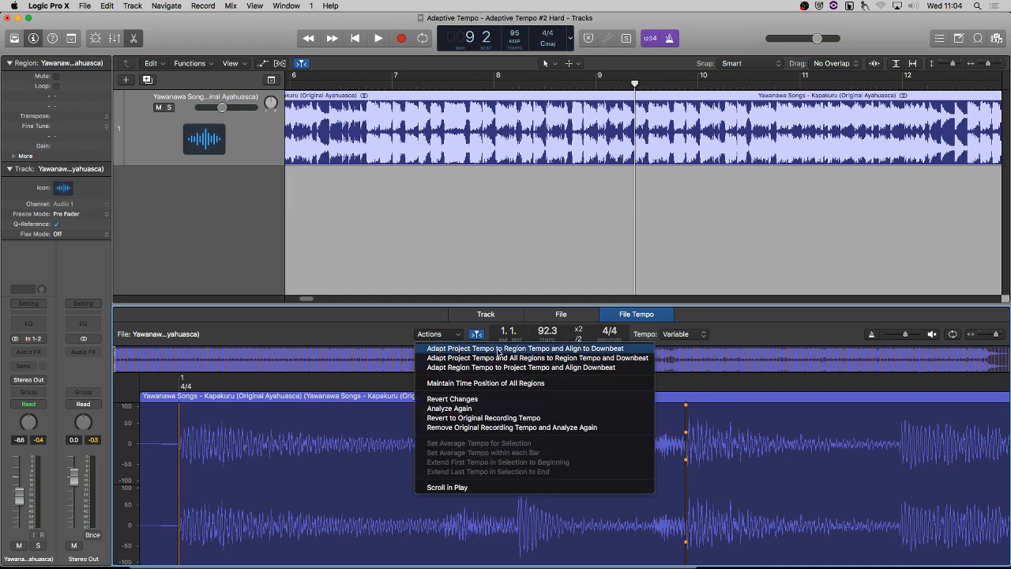
left_click(561, 349)
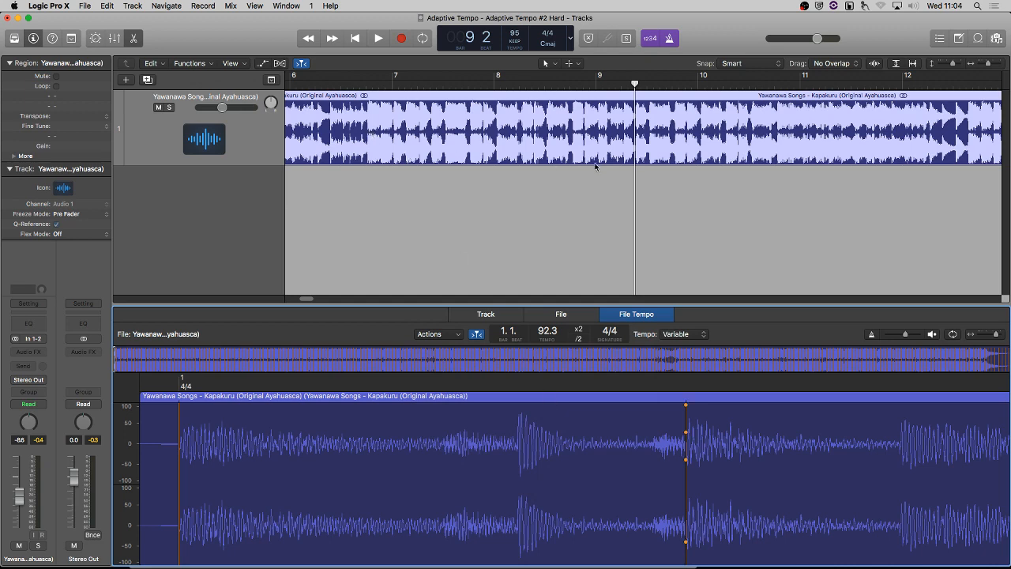
key("Return")
key("space")
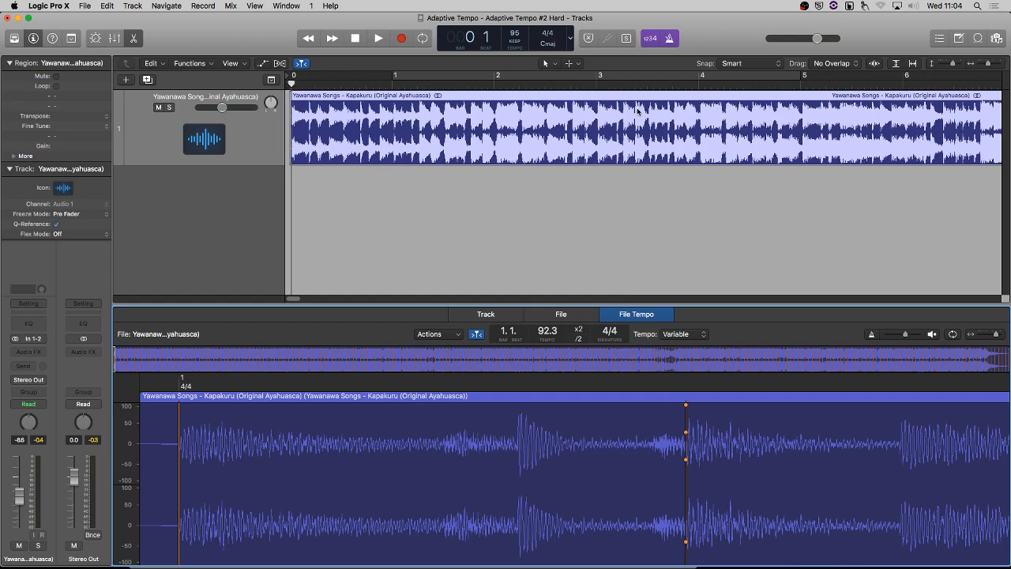
key("space")
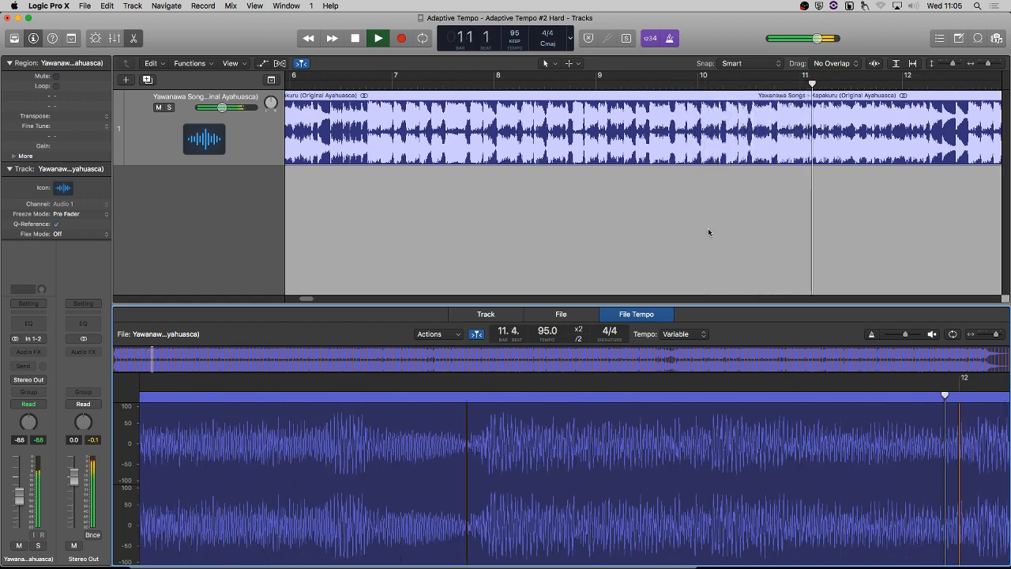
key("space")
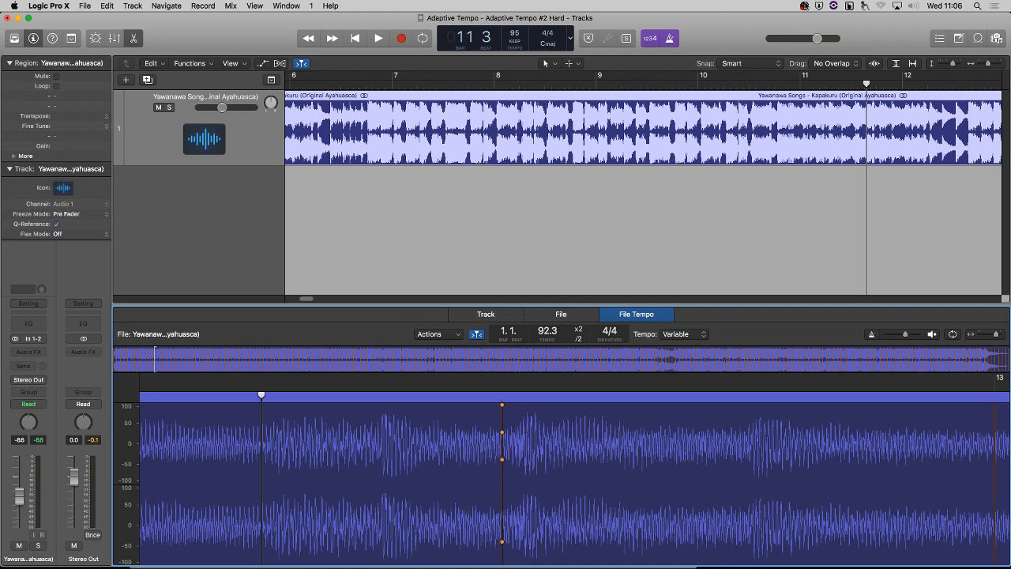
key("super+Tab")
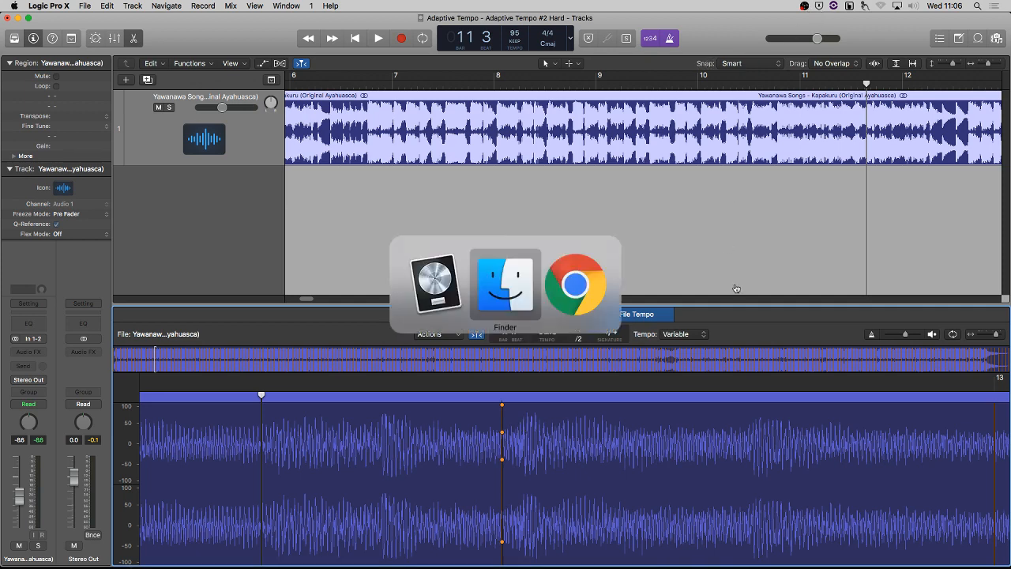
key("super+Tab")
key("super+Tab")
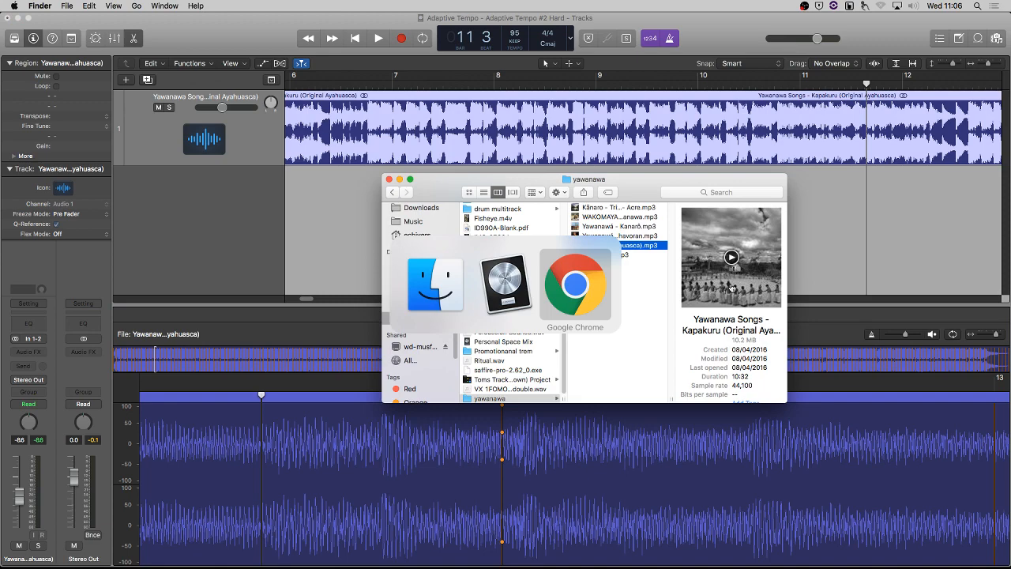
key("super+Tab")
key("super+Tab")
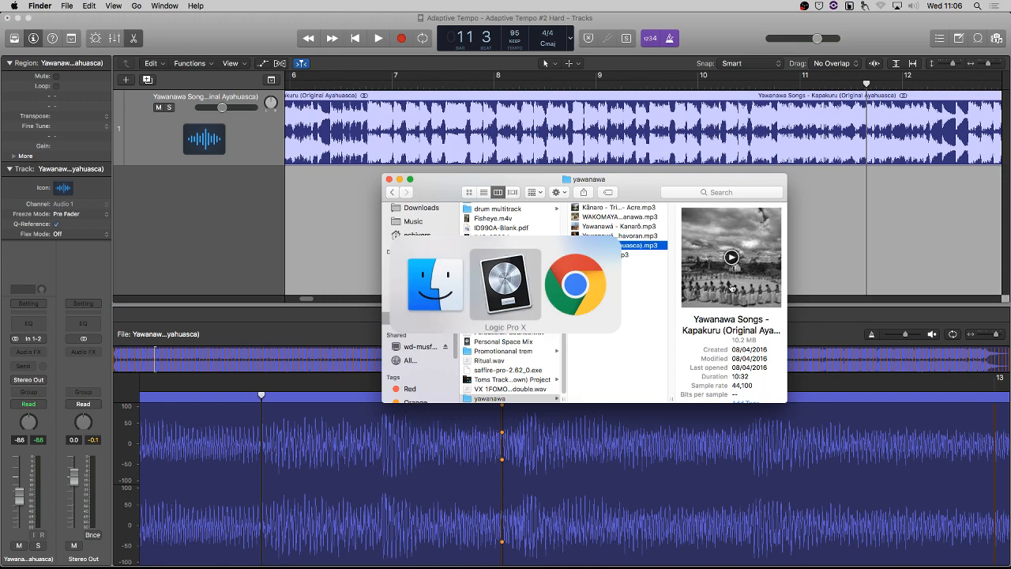
key("super+Tab")
left_click(804, 7)
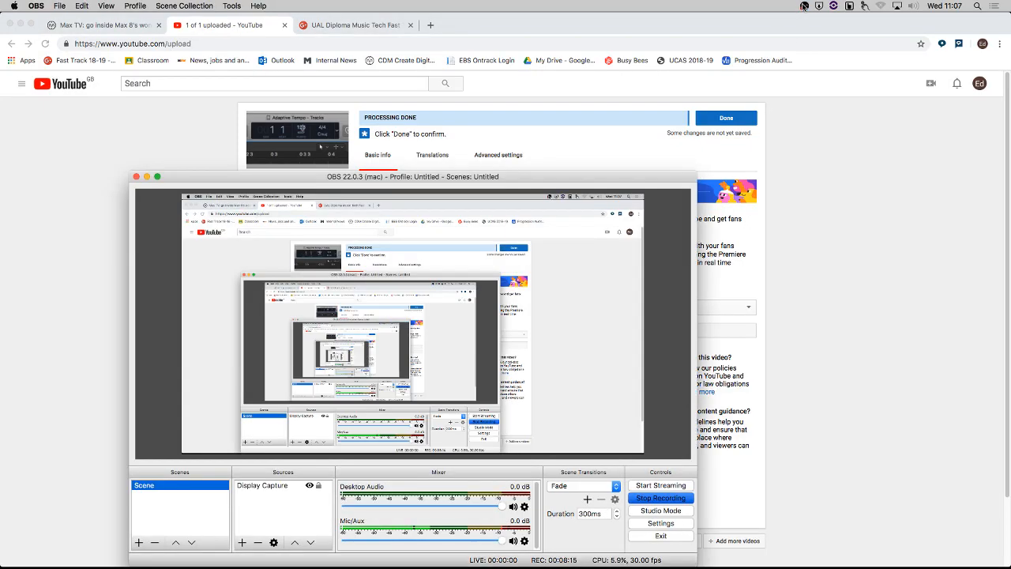